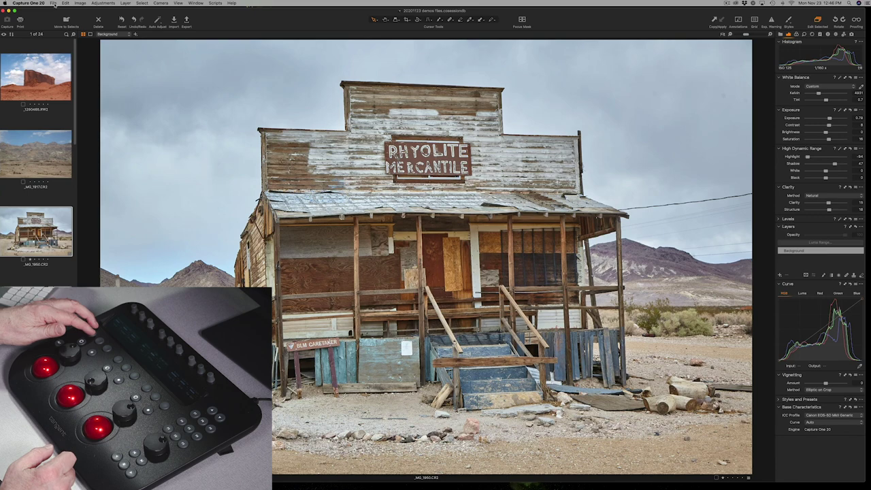
Hide the adjustment tools and the image browser, and restore both around the photo
key("super+t")
key("super+t")
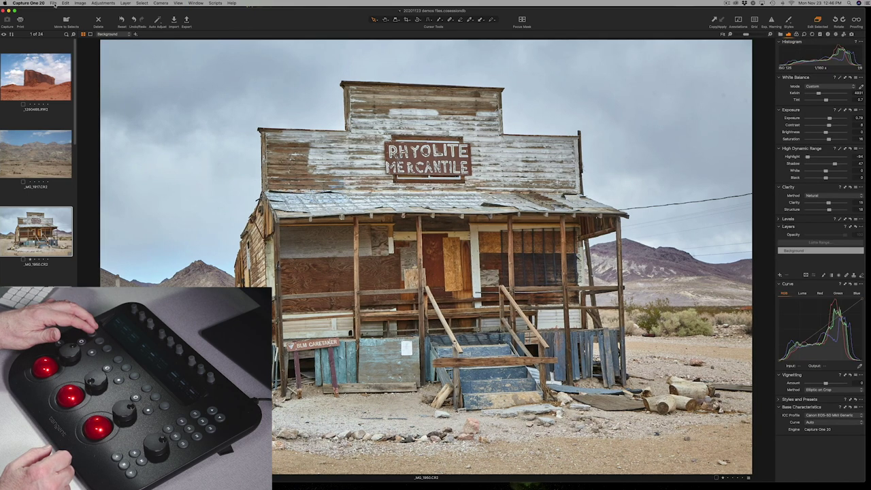
key("super+t")
key("super+b")
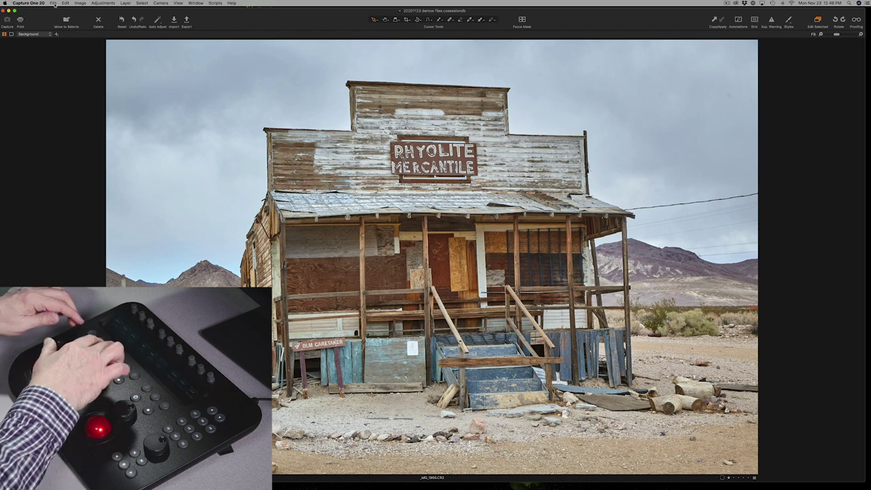
key("super+b")
key("super+t")
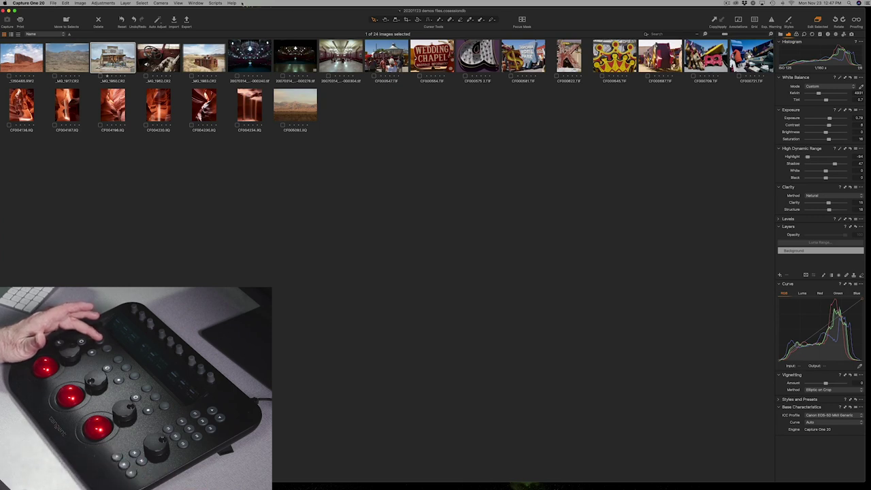
View the Wedding Chapel sign photo at full size, followed by the dark theatre photo 20070314_Mason_Cathedral-000278.tif
left_click(433, 60)
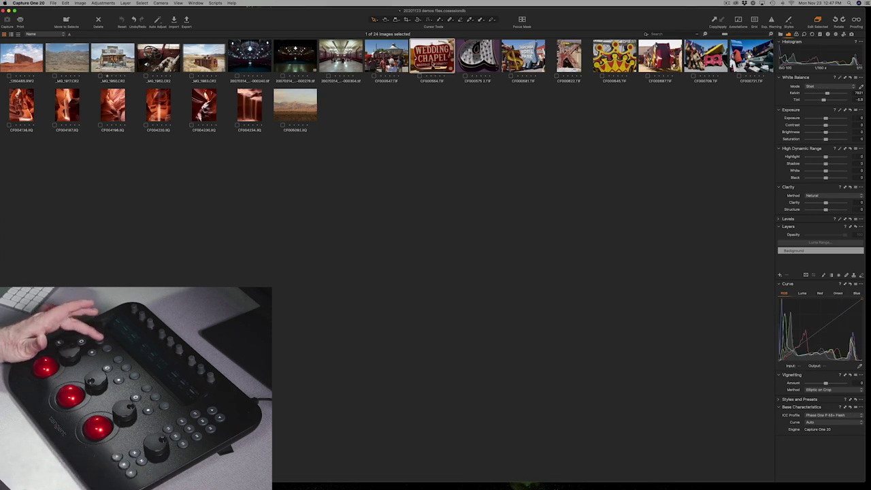
key("alt+super+v")
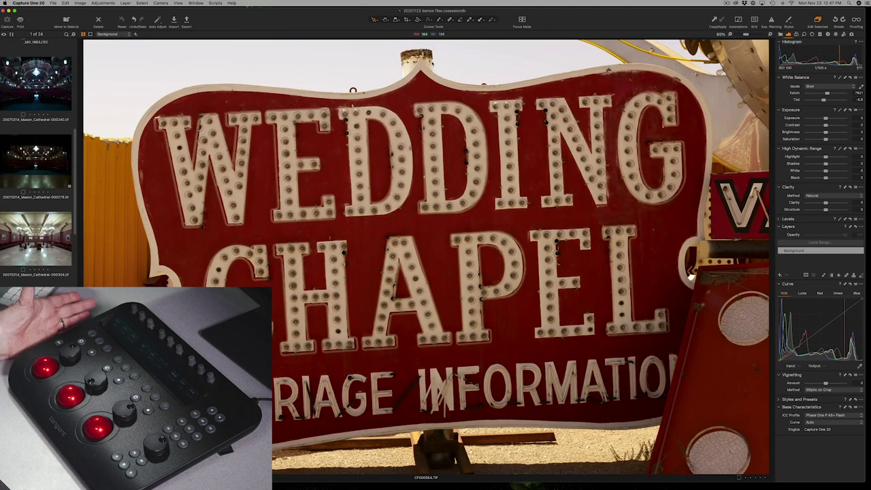
left_click(13, 189)
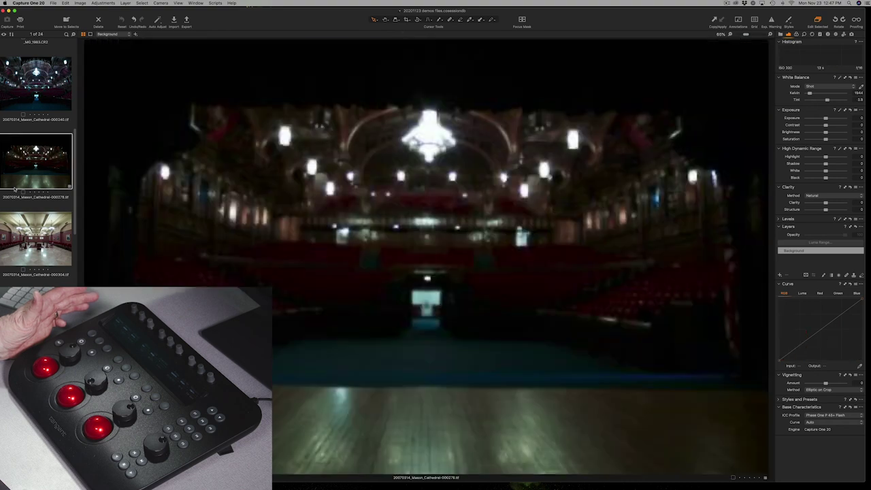
Open the truck interior photo and set its shadow to 50, clarity to 17 and structure to 14
scroll(16, 173, "up", 10)
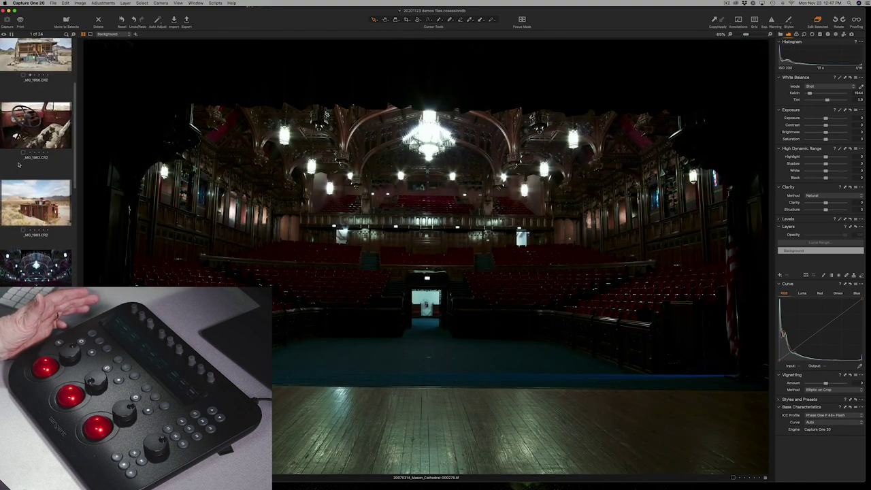
scroll(35, 157, "up", 2)
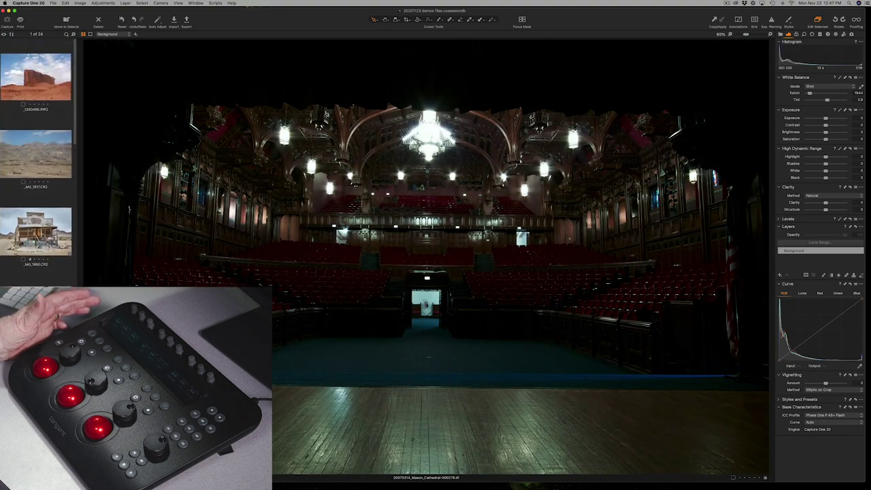
left_click(36, 307)
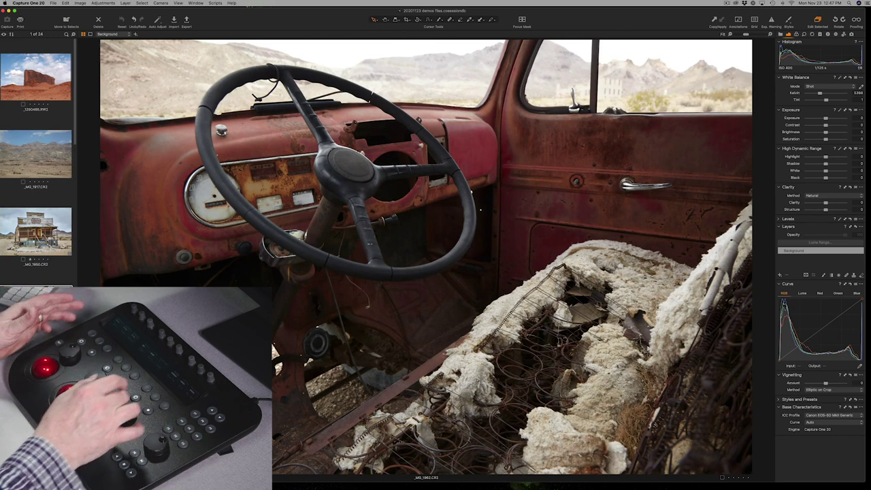
scroll(825, 163, "up", 5)
scroll(834, 163, "up", 1)
scroll(826, 202, "up", 3)
scroll(825, 209, "up", 3)
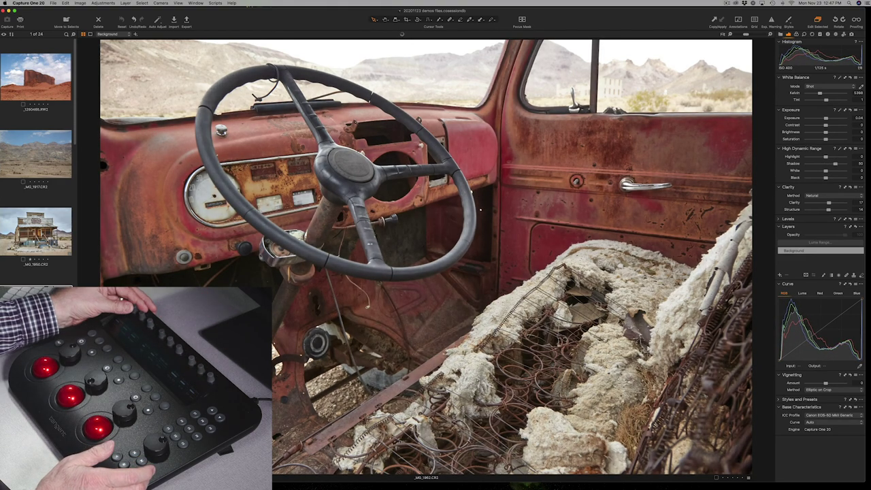
Set the truck interior photo's exposure to -0.65, tint to 1.5, saturation to 54 and highlight to -100
scroll(824, 118, "down", 5)
scroll(823, 117, "up", 1)
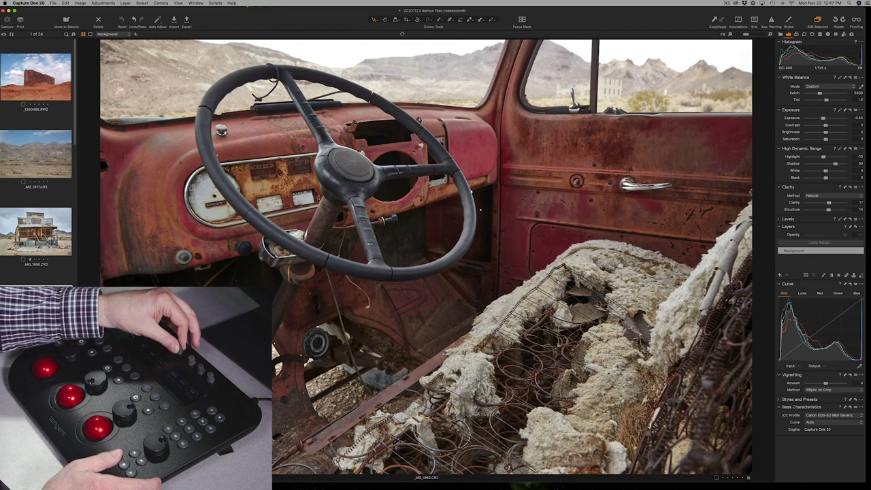
scroll(825, 156, "down", 5)
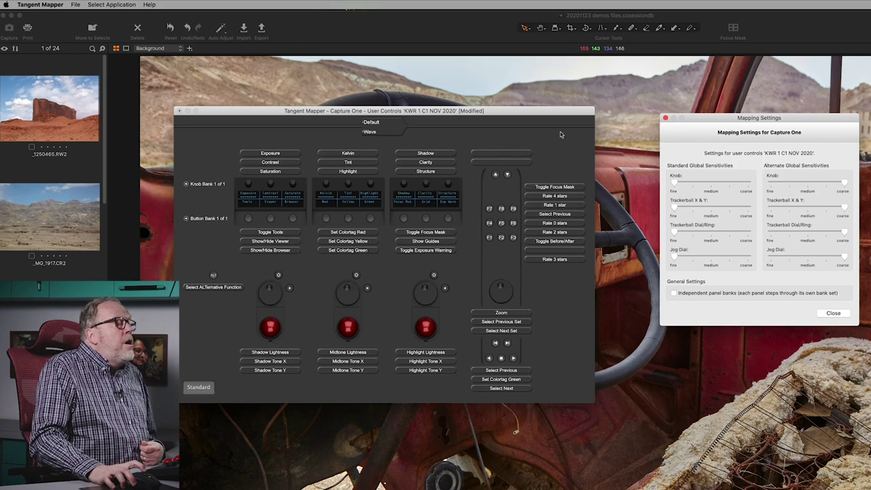
Close the Capture One mapping settings in Tangent Mapper and switch back to Capture One
left_click(34, 4)
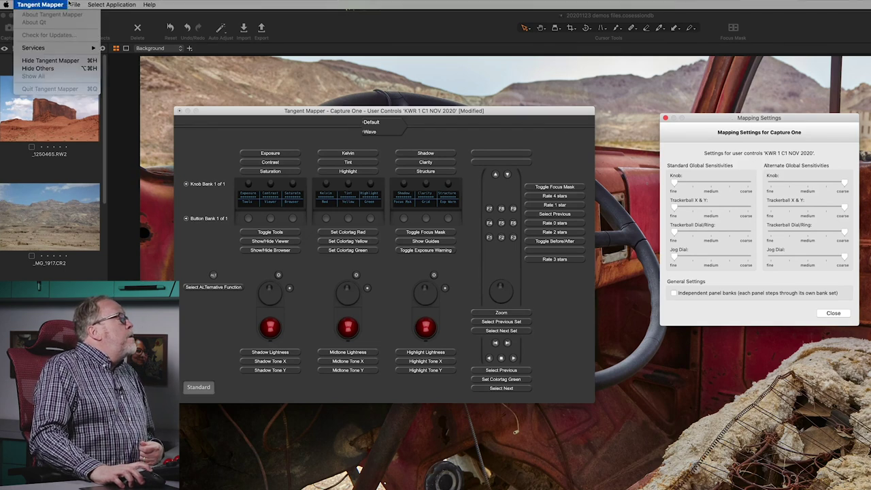
mouse_move(75, 4)
left_click(774, 141)
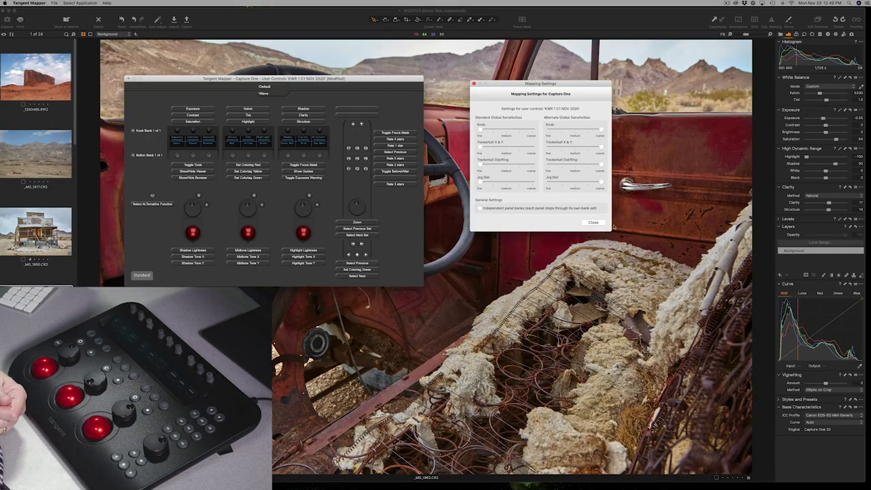
left_click(593, 222)
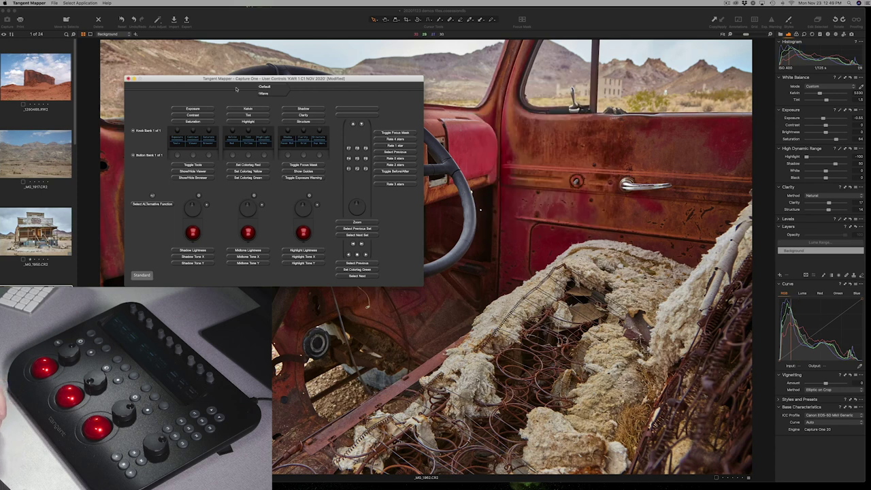
left_click(288, 71)
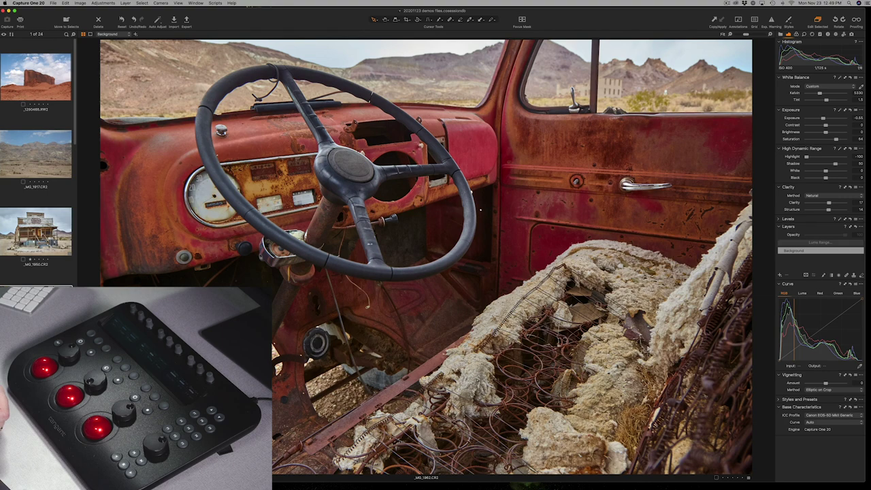
Open the red caboose photo and set exposure to -0.7, contrast to 4, highlight to -28 and shadow to 33
key("Right")
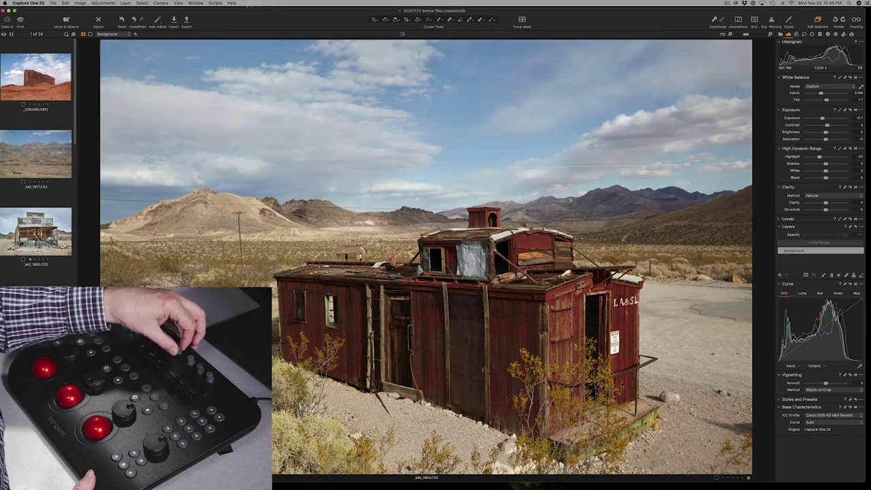
scroll(833, 164, "up", 8)
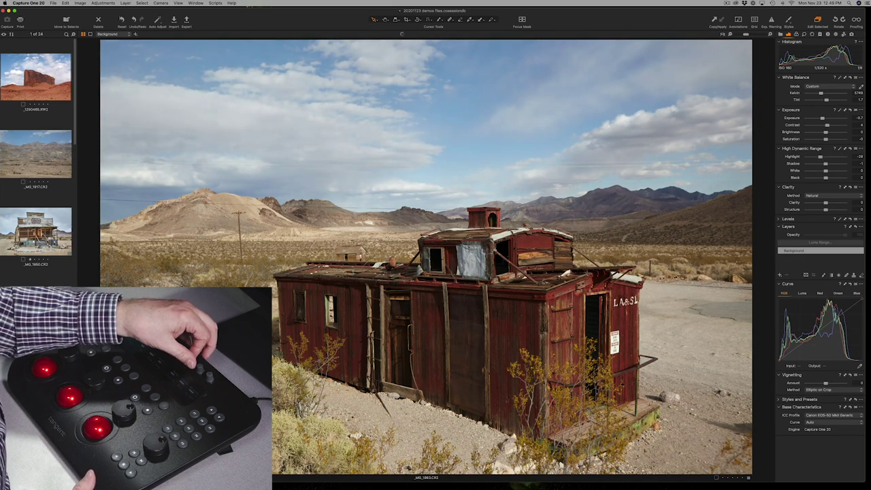
scroll(833, 163, "down", 2)
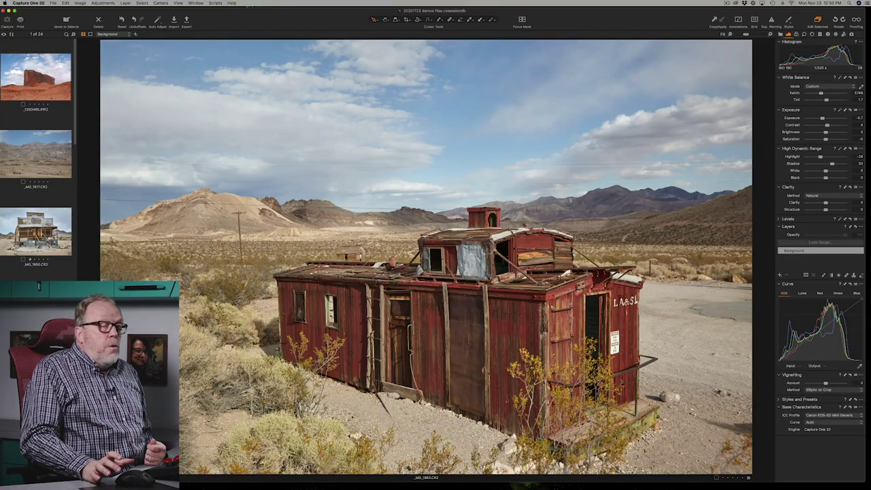
Open 20070314_Mason_Cathedral-000340.tif and sweep the before/after divider across the theatre to compare its edits with the original
scroll(36, 160, "down", 3)
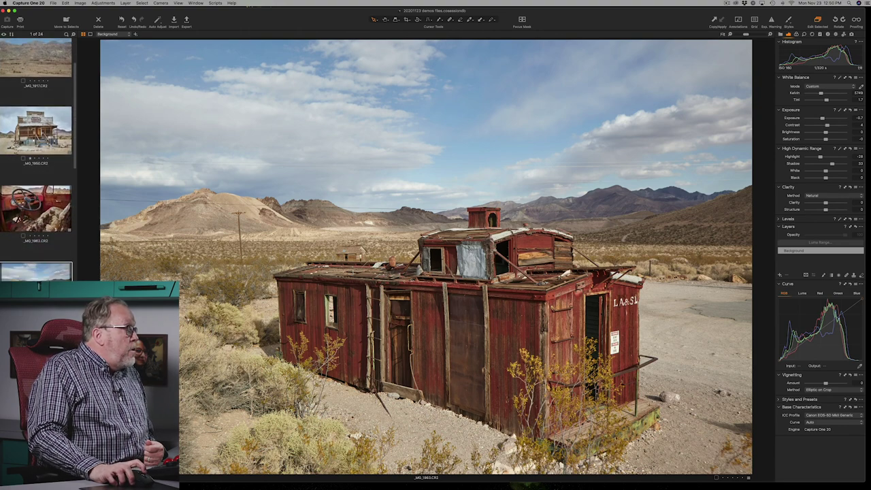
left_click(36, 362)
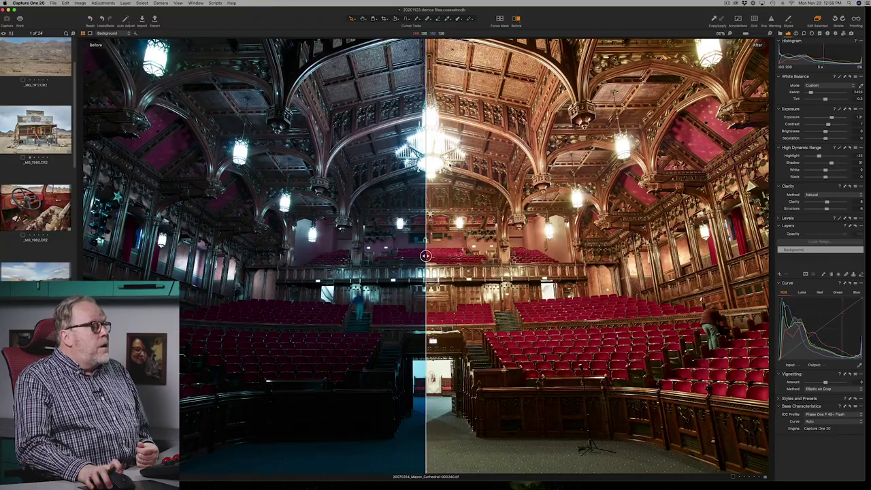
left_click_drag(426, 256, 130, 256)
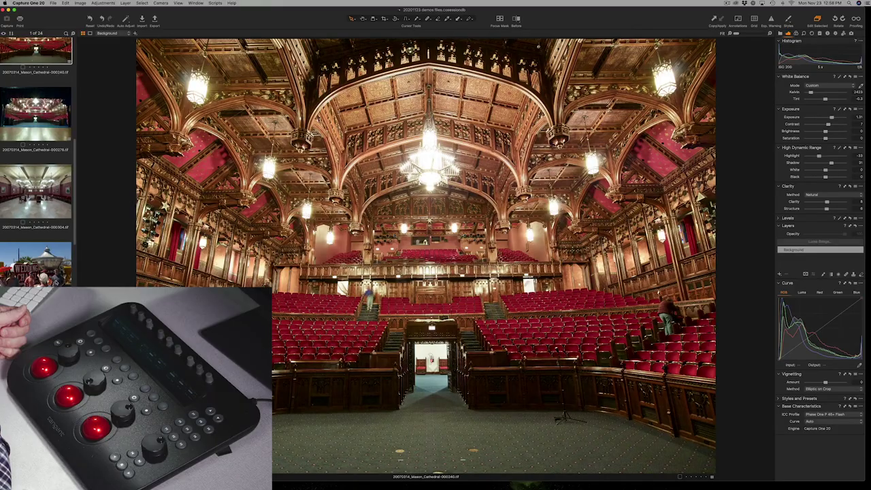
Open the photo of people by the Wedding Chapel sign and float its Color Balance tool over the image in 3-Way mode
left_click(36, 265)
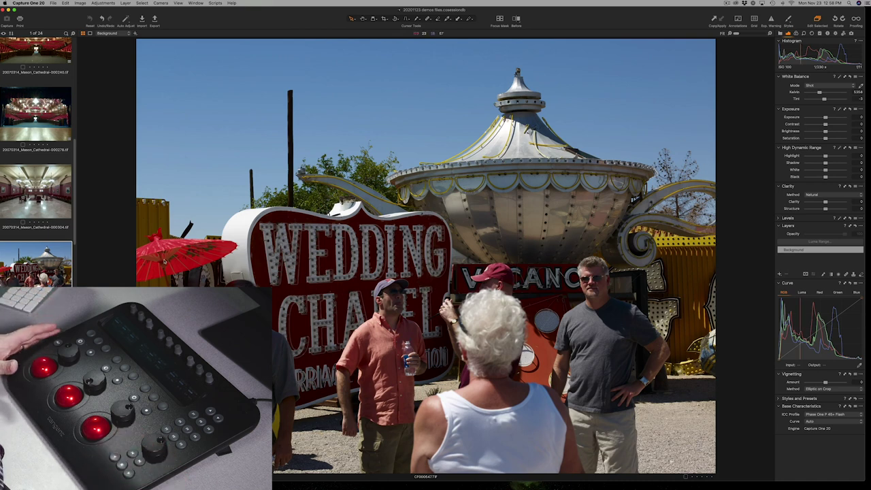
scroll(572, 116, "up", 1)
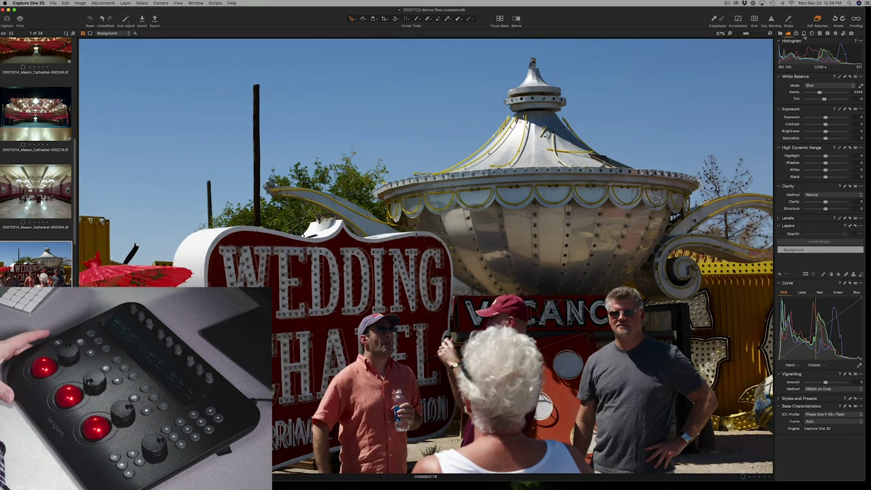
left_click(798, 32)
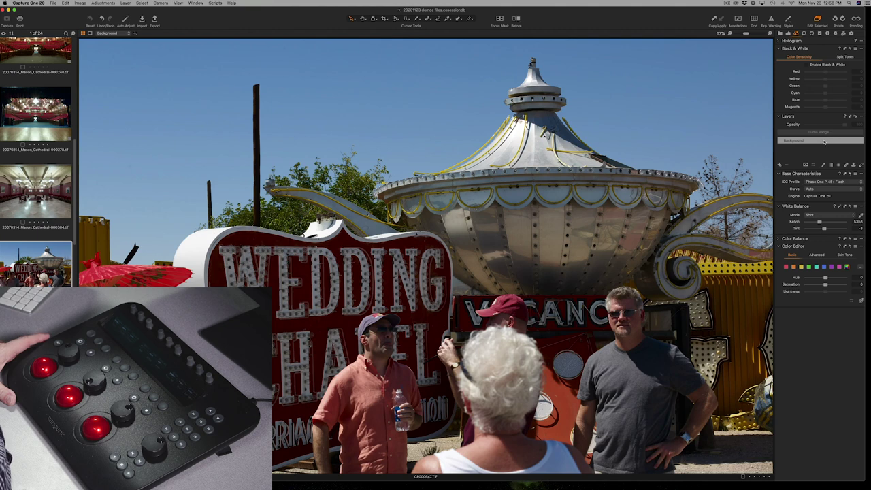
left_click(777, 239)
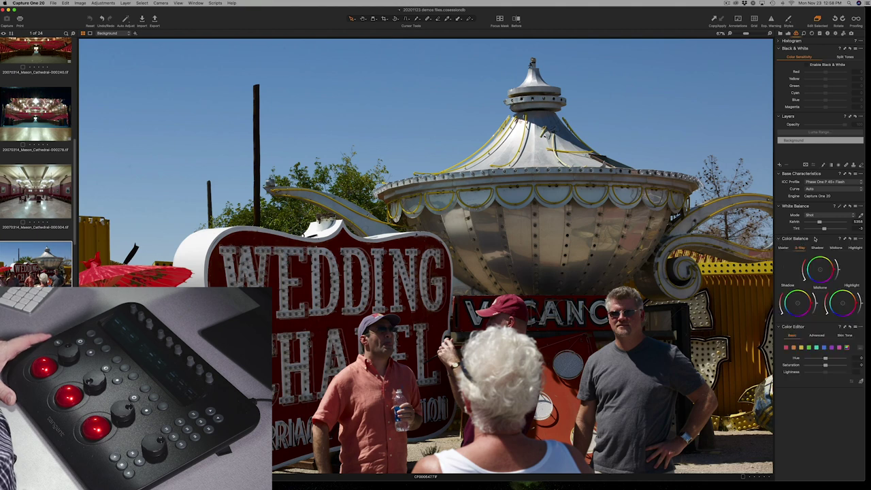
left_click_drag(812, 239, 704, 46)
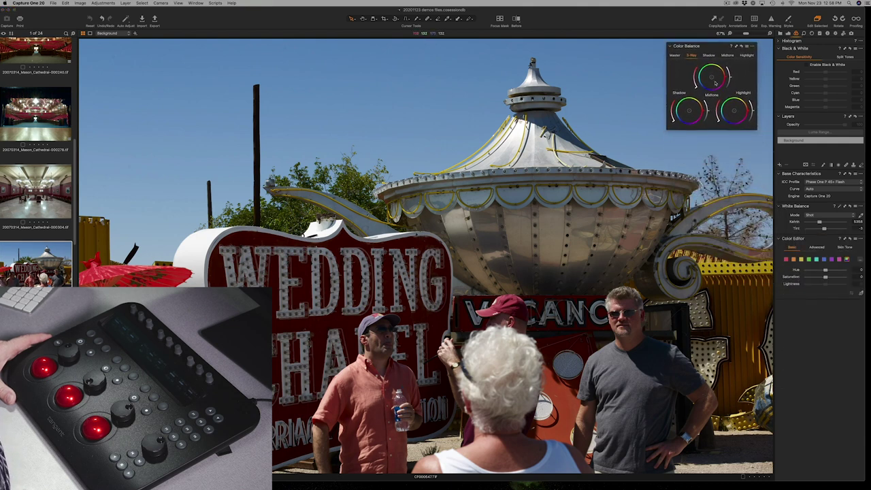
left_click(675, 56)
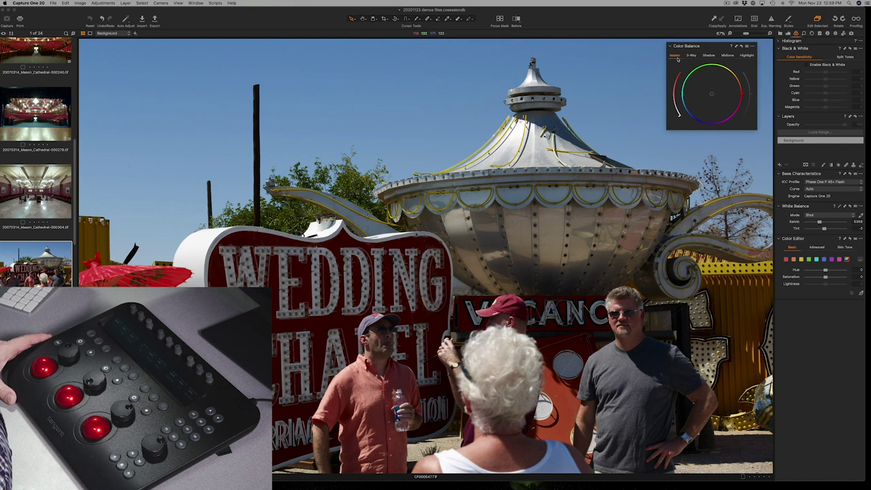
left_click(689, 56)
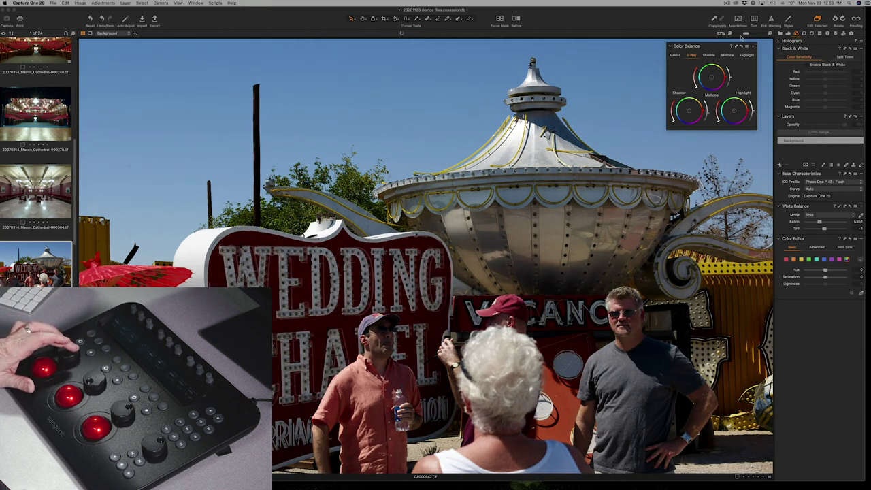
Fit the photo in view and adjust the color and lightness of its shadows, midtones and highlights, brightening and warming the midtones
scroll(662, 165, "down", 1)
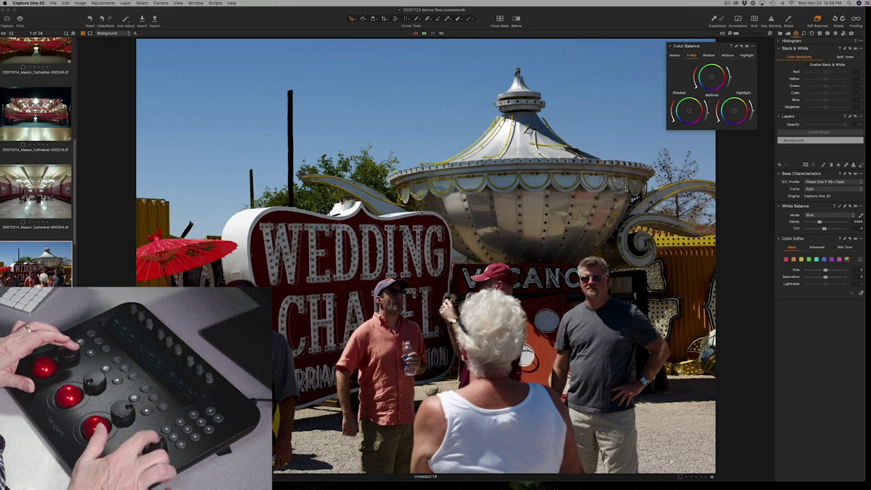
scroll(626, 189, "up", 8)
scroll(626, 190, "down", 8)
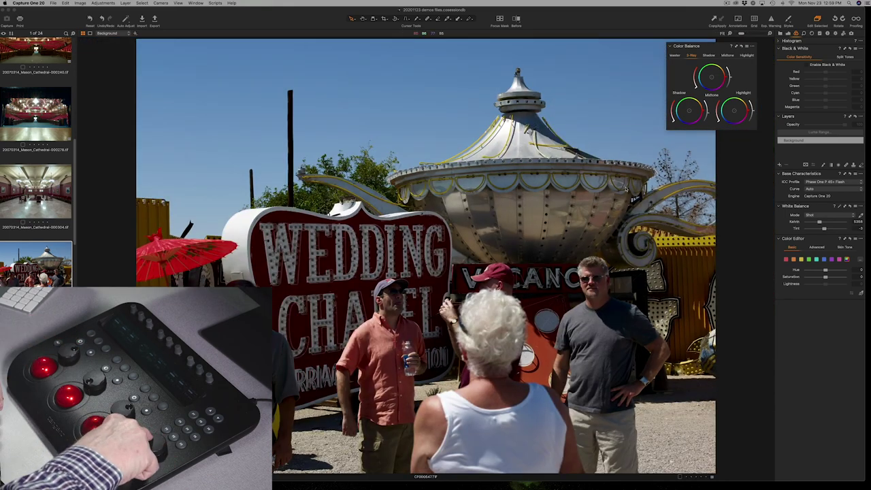
scroll(626, 189, "up", 10)
scroll(626, 189, "down", 10)
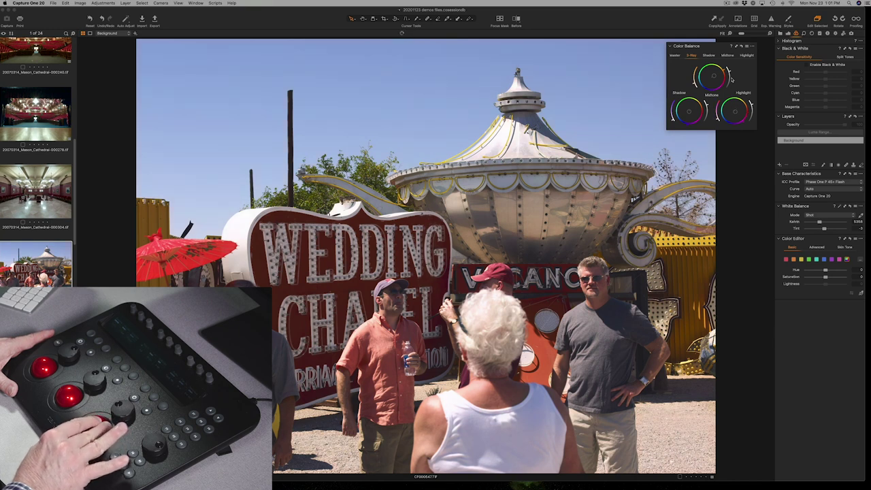
Compare the color-balanced photo with its original in a split view, and show the focus mask over the full edited image
left_click(517, 21)
left_click_drag(425, 256, 343, 255)
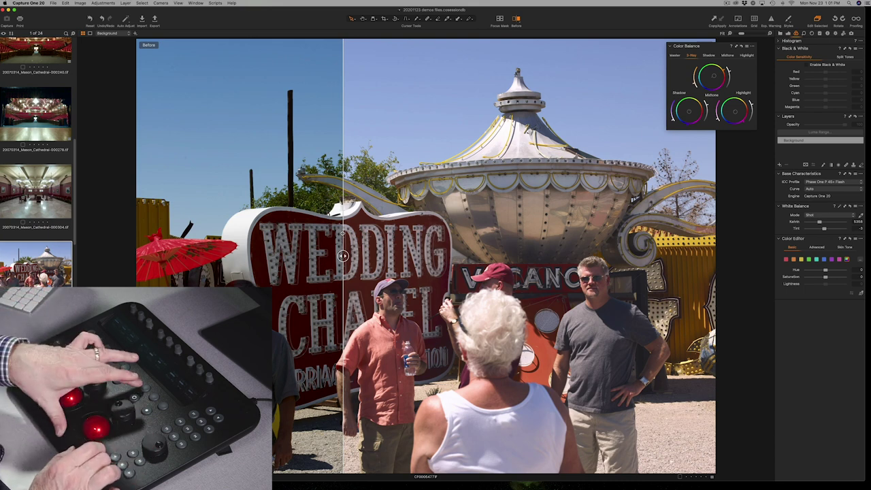
key("super+shift+f")
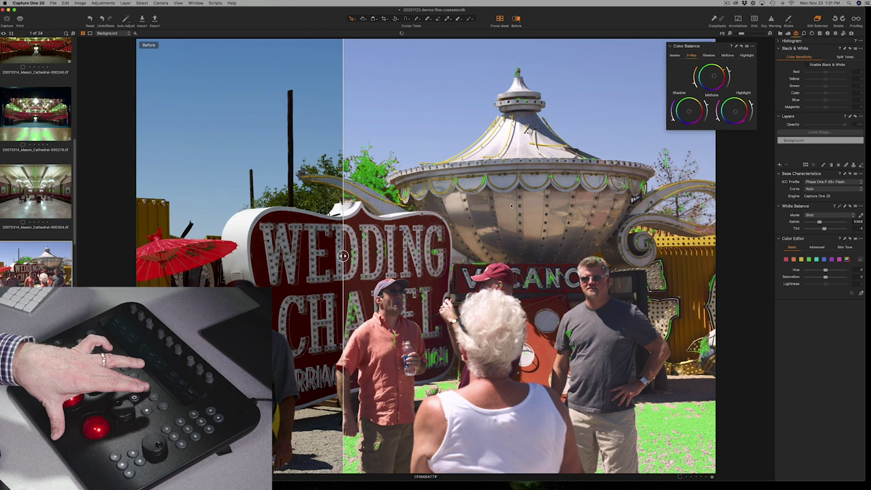
key("y")
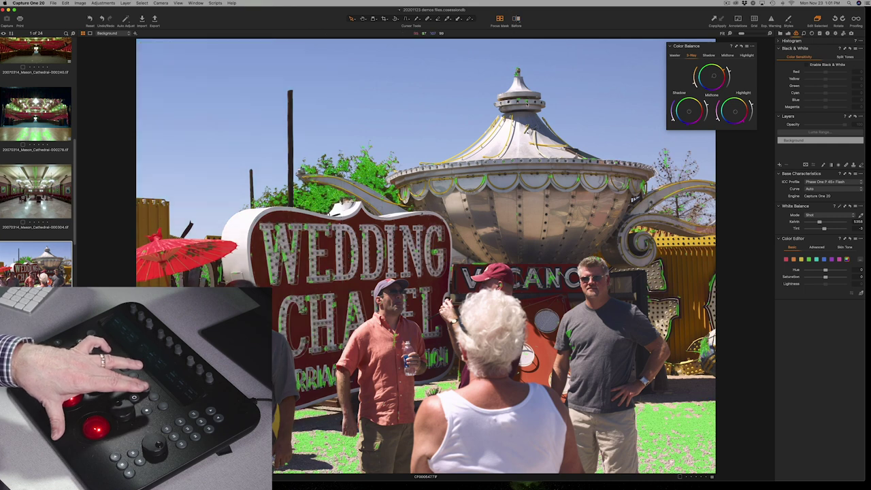
Inspect the Wedding Chapel photo's focus mask in full view and at 200%, check its exposure warnings, and leave both overlays hidden
key("shift+f")
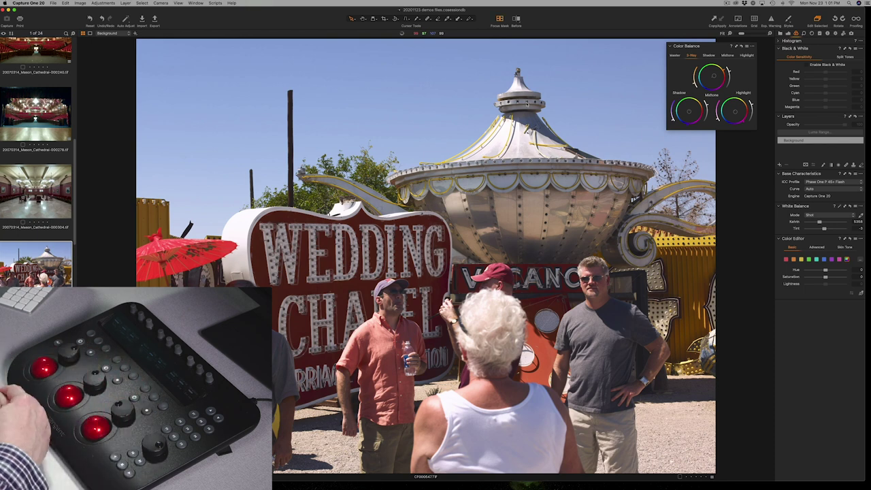
key("shift+f")
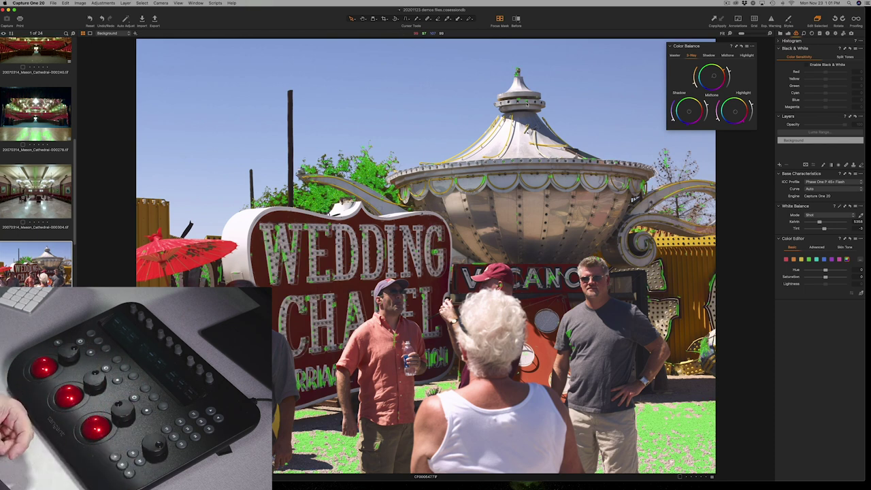
scroll(525, 215, "up", 5)
scroll(525, 215, "down", 5)
key("shift+f")
double_click(525, 218)
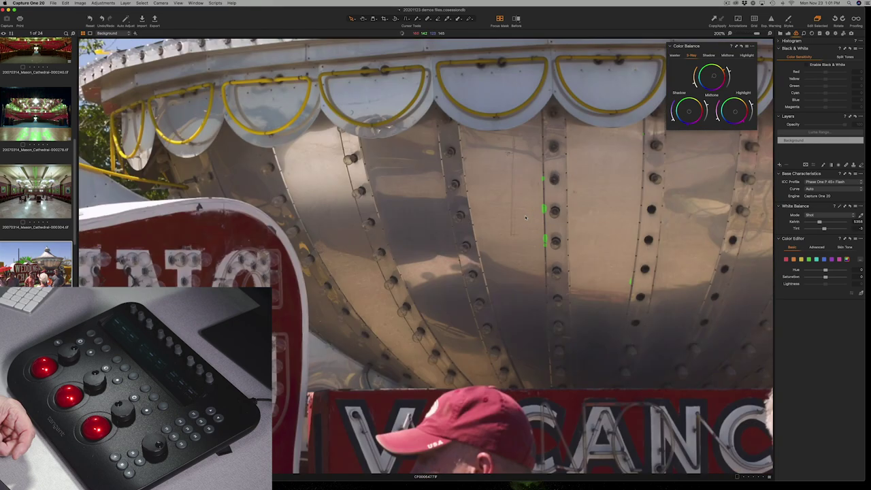
double_click(525, 218)
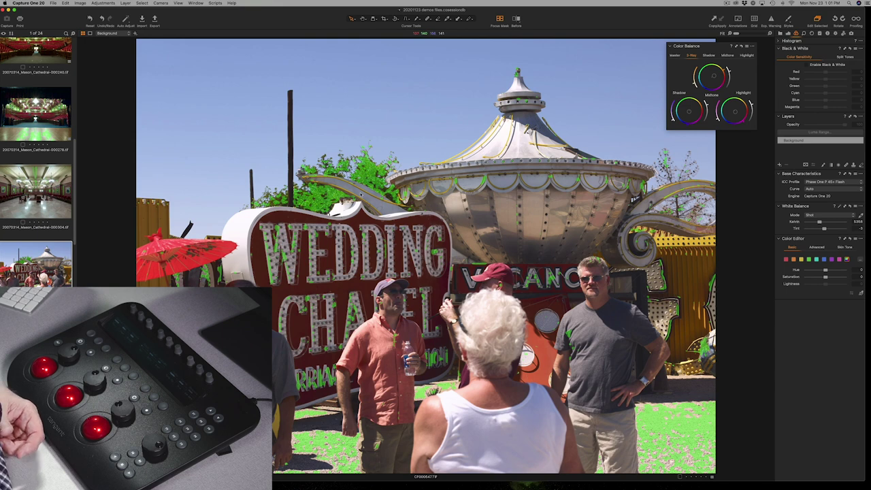
key("shift+f")
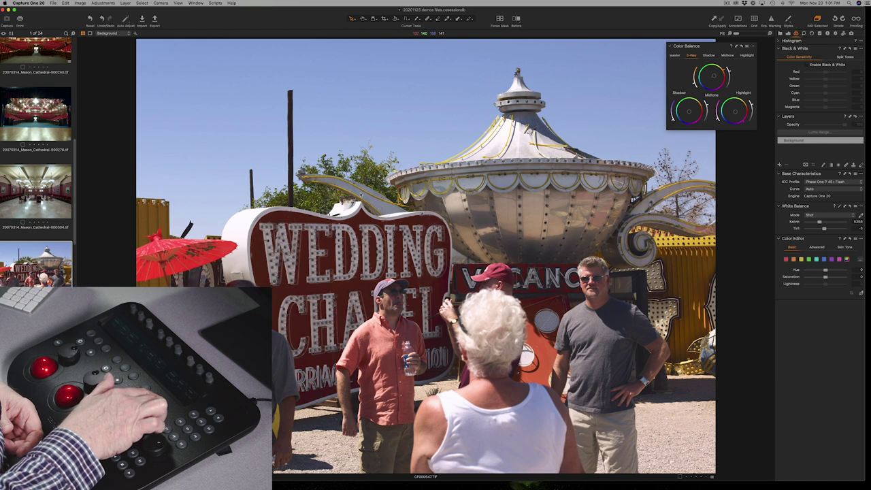
key("super+e")
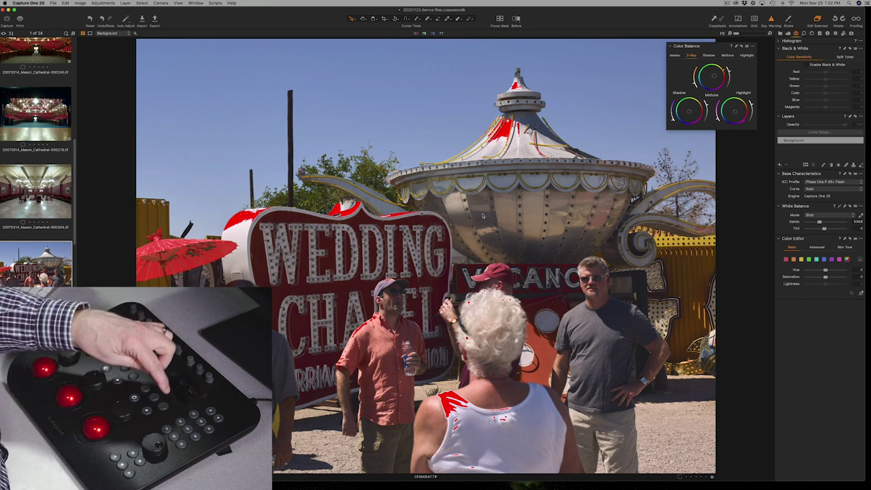
key("super+e")
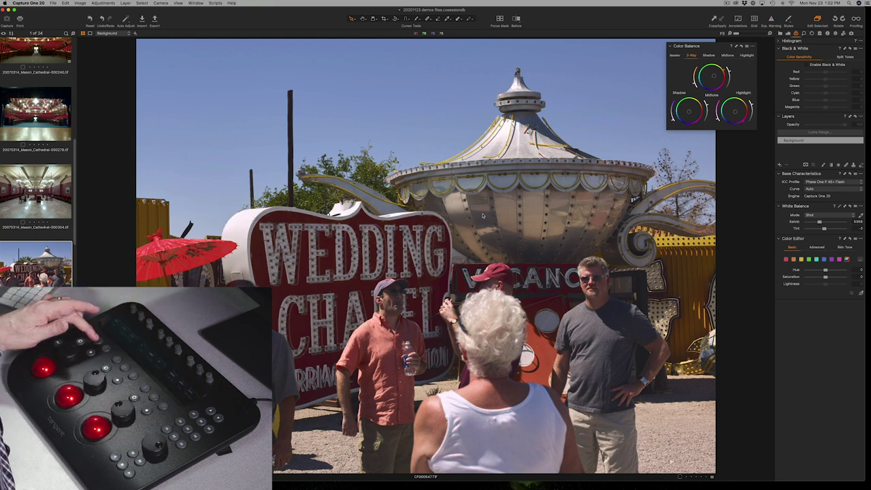
Toggle the before/after view, and hide the thumbnail browser and tools to give the photo the full window width
key("y")
key("super+shift+b")
key("super+shift+b")
key("super+shift+b")
key("super+t")
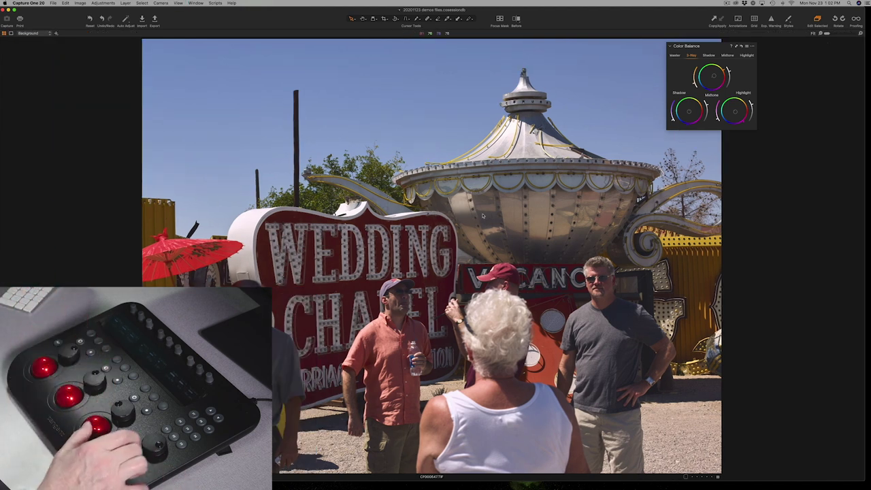
Inspect the photo at 133%, return it to fit view, and restore the tools and thumbnail browser
key("super+plus")
key("super+plus")
key("super+plus")
key("super+plus")
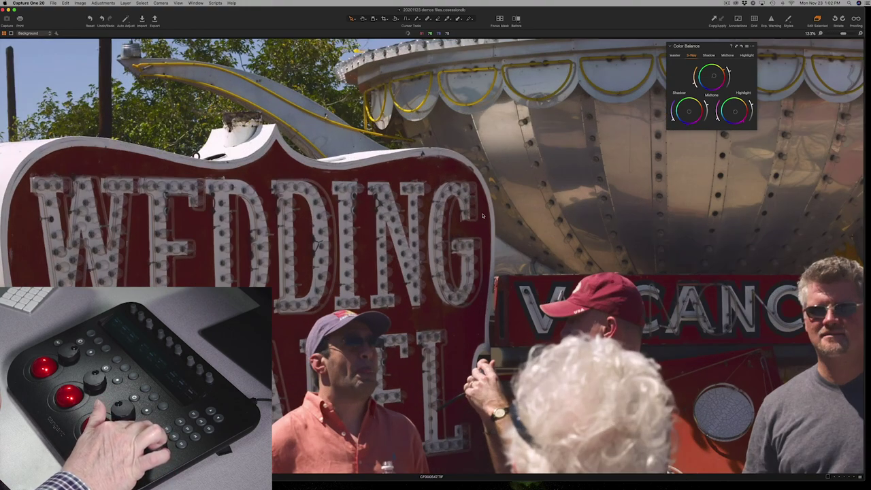
key("super+minus")
key("super+minus")
key("super+minus")
key("super+minus")
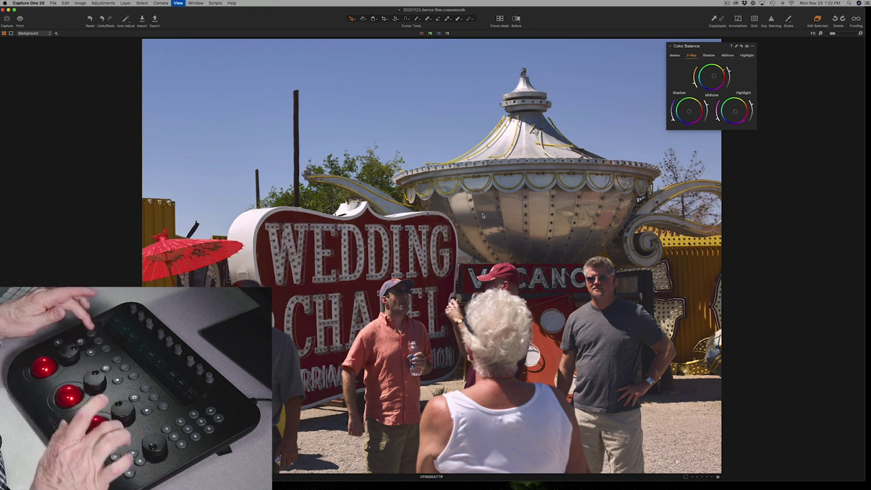
key("super+t")
key("super+b")
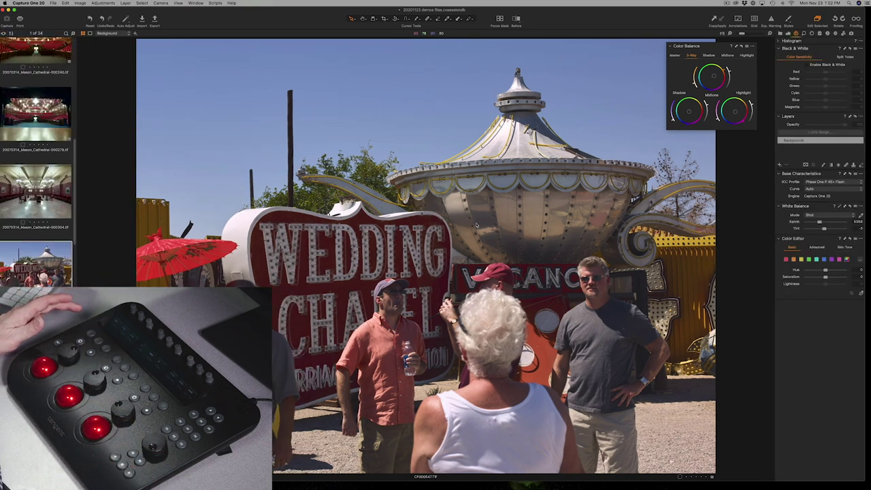
Browse the thumbnails past CF000687.TIF, open the canyon photo with the vertical light beam, and fit it in view
scroll(37, 149, "down", 10)
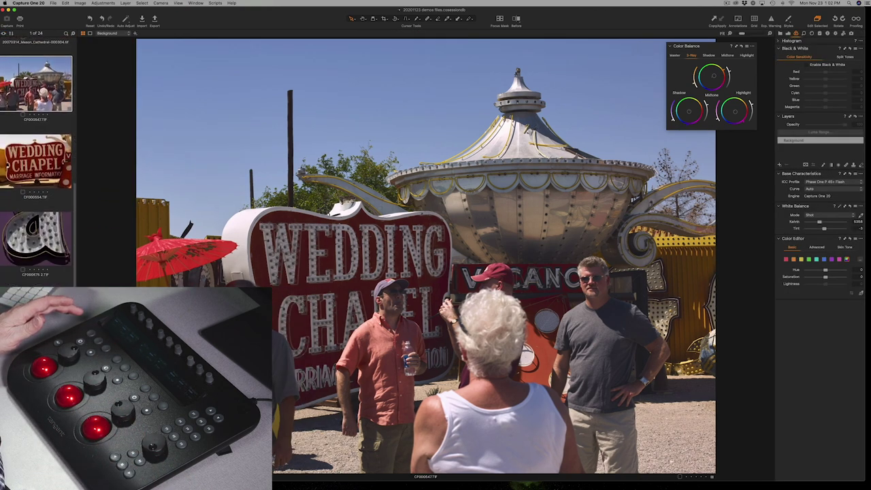
scroll(37, 149, "down", 4)
left_click(36, 336)
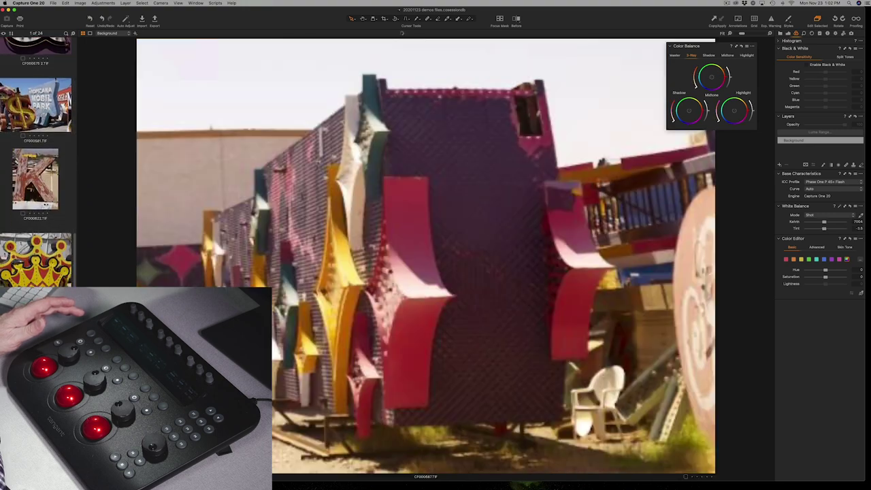
scroll(37, 163, "down", 5)
scroll(31, 248, "down", 8)
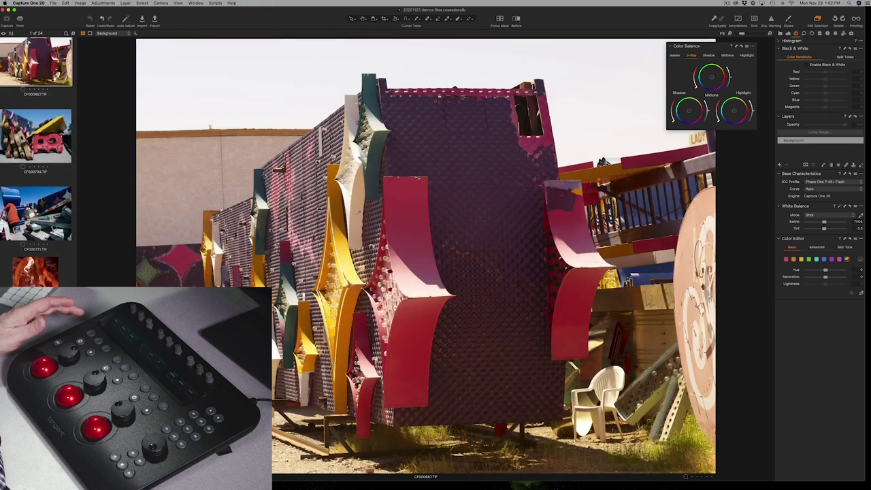
left_click(35, 306)
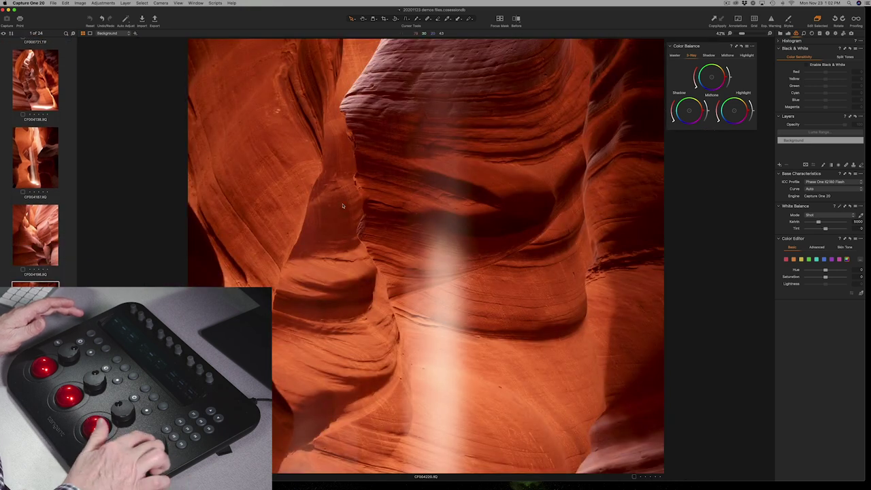
key("super+0")
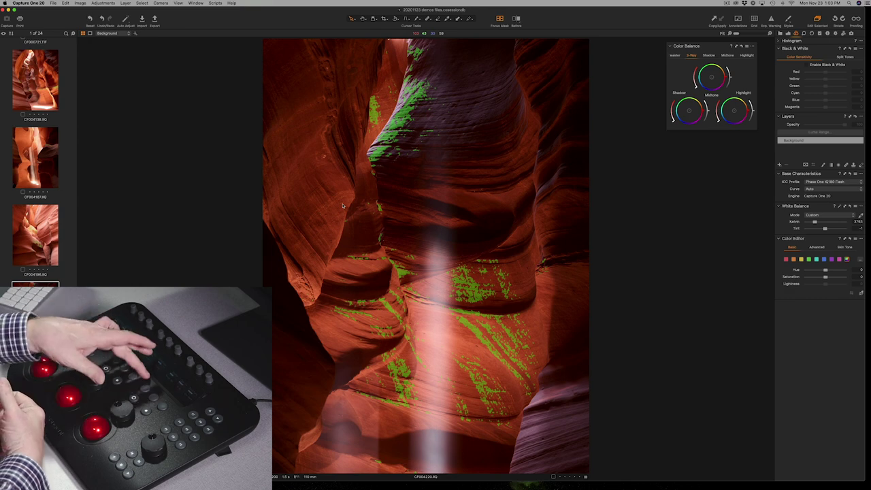
Hide the focus mask on the light-beam canyon photo, inspect its detail at 75%, and return to fit view
key("shift+super+m")
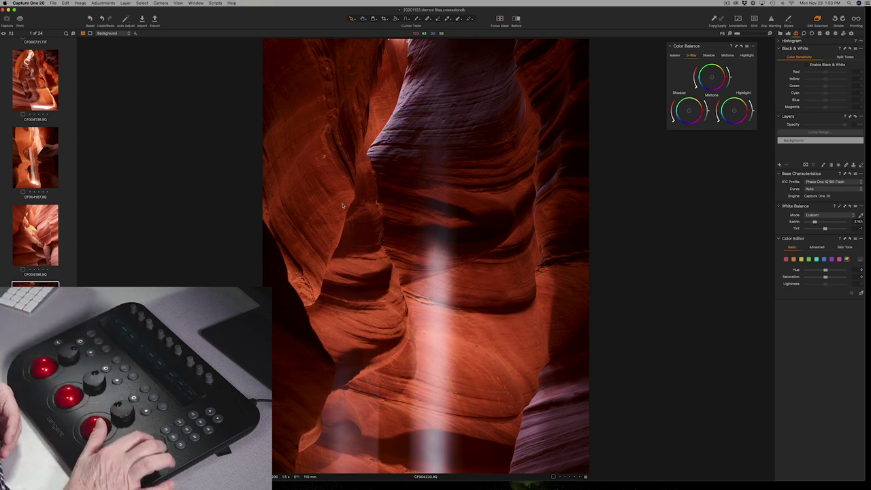
key("super+equal")
key("super+equal")
key("super+equal")
key("super+minus")
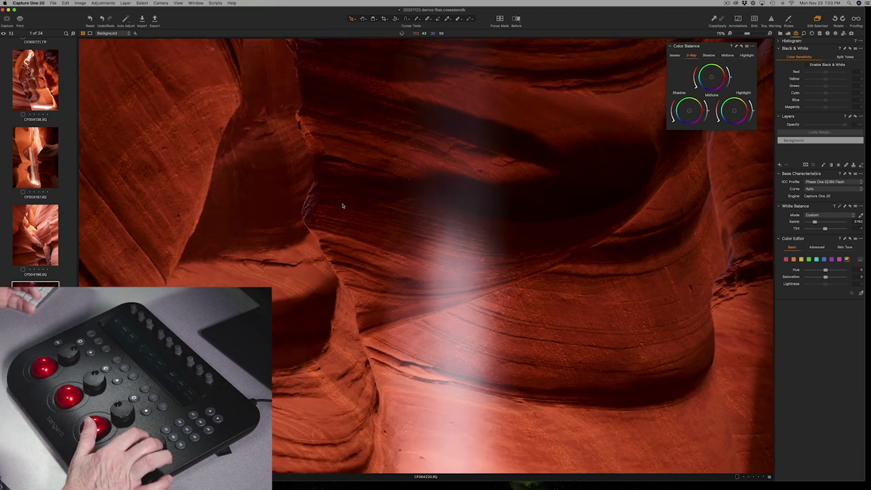
key("super+minus")
key("super+minus")
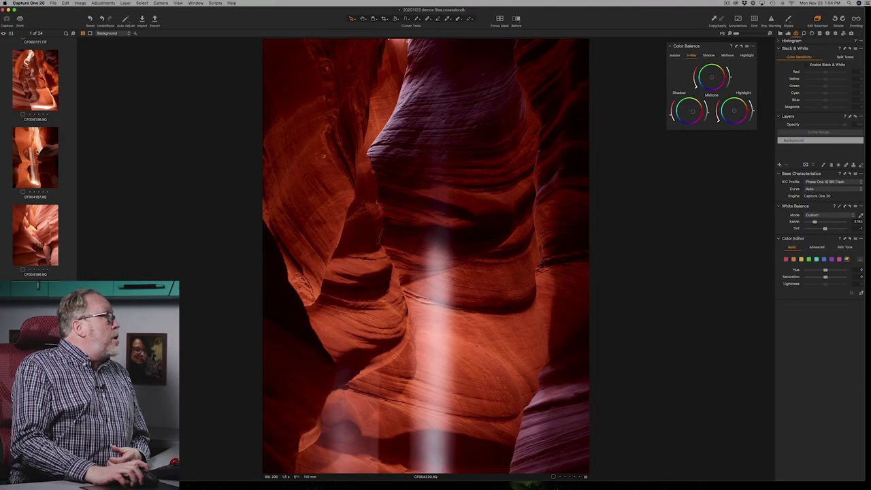
Open the canyon photo with the sunlit floor patch, show its exposure tools, and set the RGB Levels midtone to 0.11
left_click(49, 100)
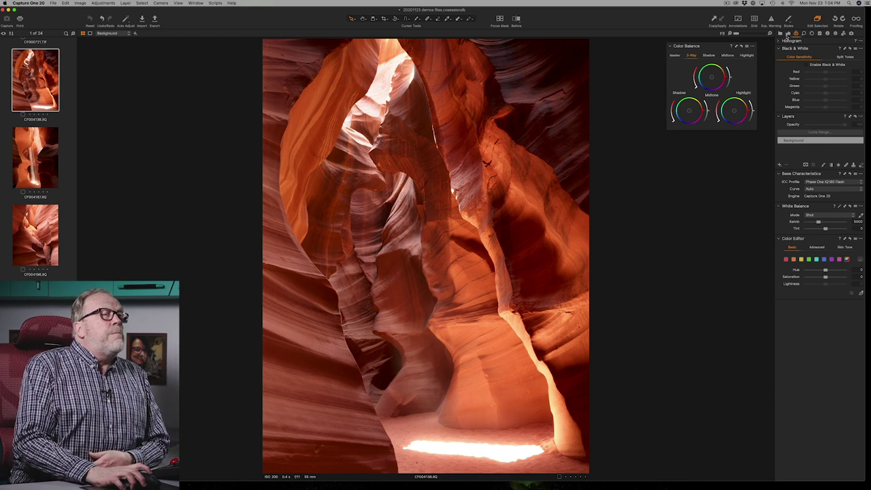
left_click(787, 34)
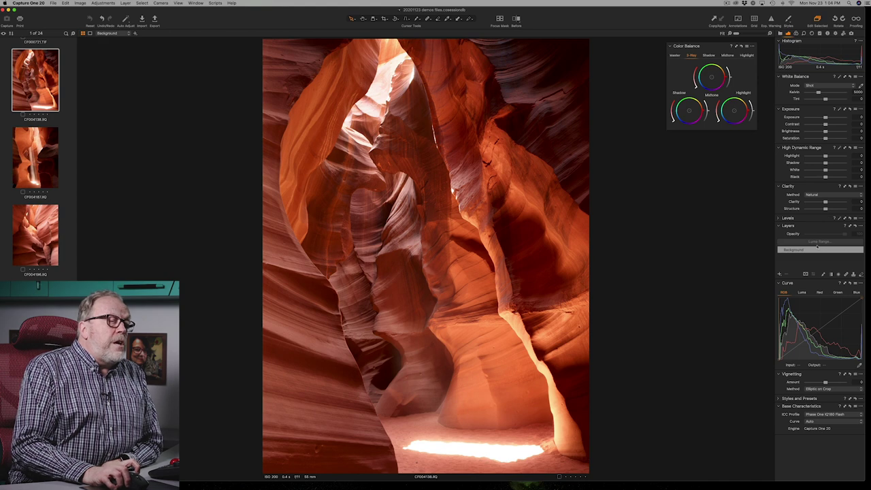
left_click(780, 218)
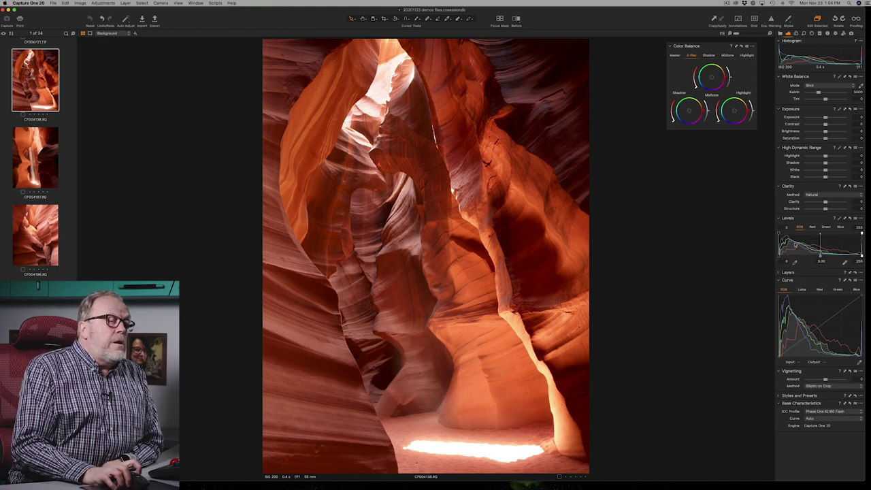
left_click_drag(820, 255, 814, 255)
Set exposure to -1.52, contrast 27, saturation 24, highlight -61, shadow 23, black 17 and vignetting -1.63
left_click_drag(826, 120, 829, 127)
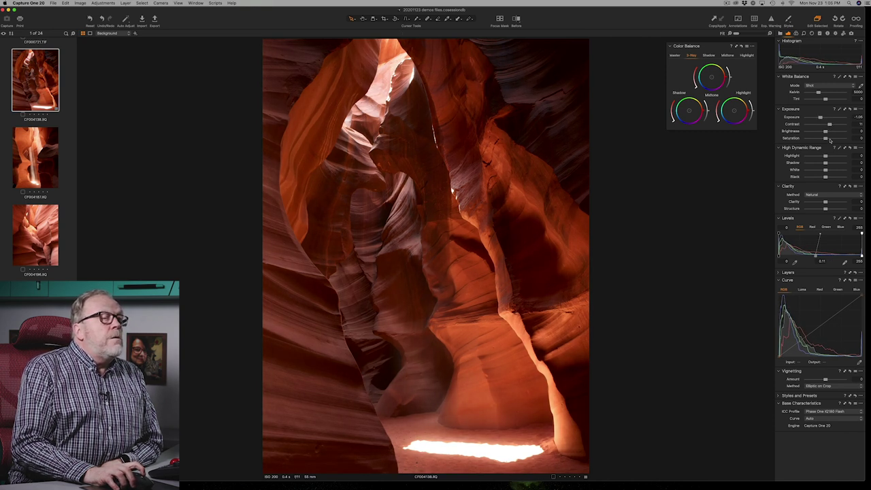
left_click_drag(829, 165, 824, 156)
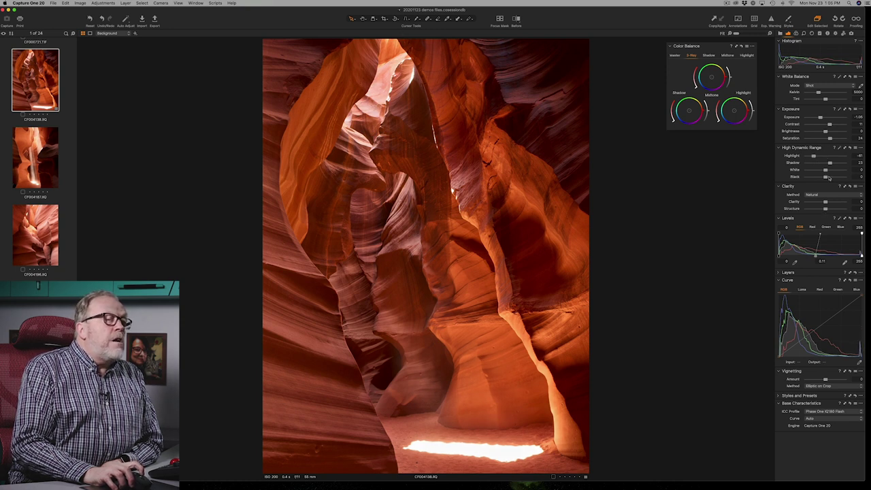
left_click(829, 177)
left_click_drag(819, 118, 818, 118)
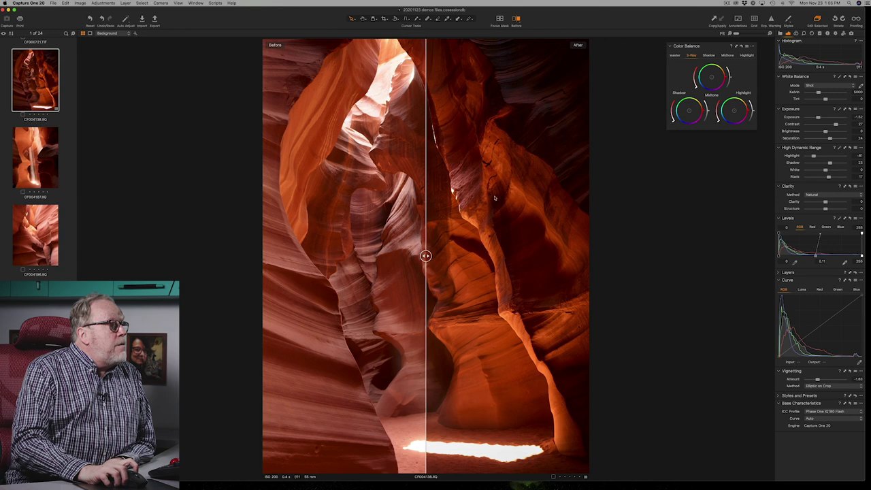
Sweep the before/after divider off the canyon photo, inspect the edited rock texture at 400%, and return to fit view
left_click_drag(426, 256, 266, 256)
scroll(409, 250, "up", 6)
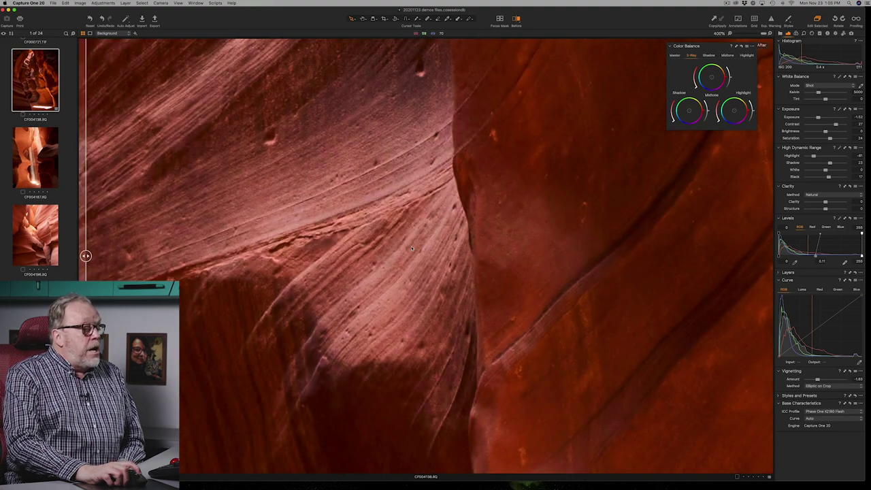
scroll(414, 249, "down", 2)
scroll(414, 249, "down", 5)
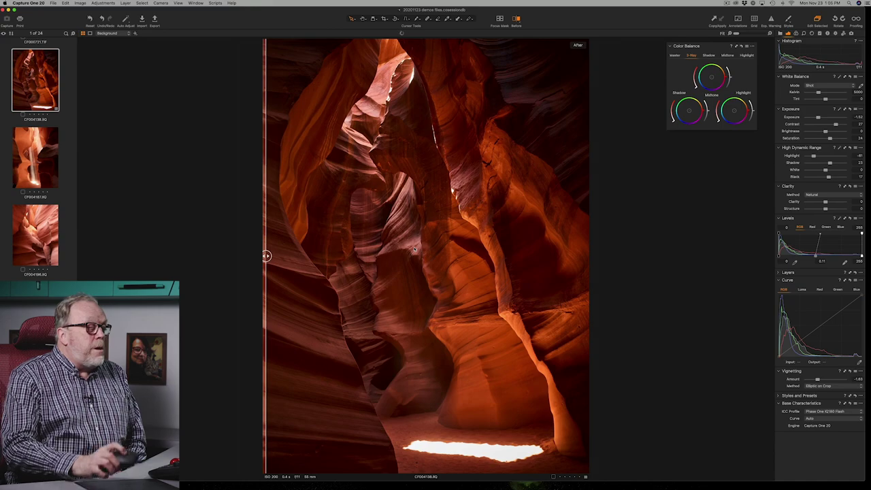
scroll(417, 249, "up", 6)
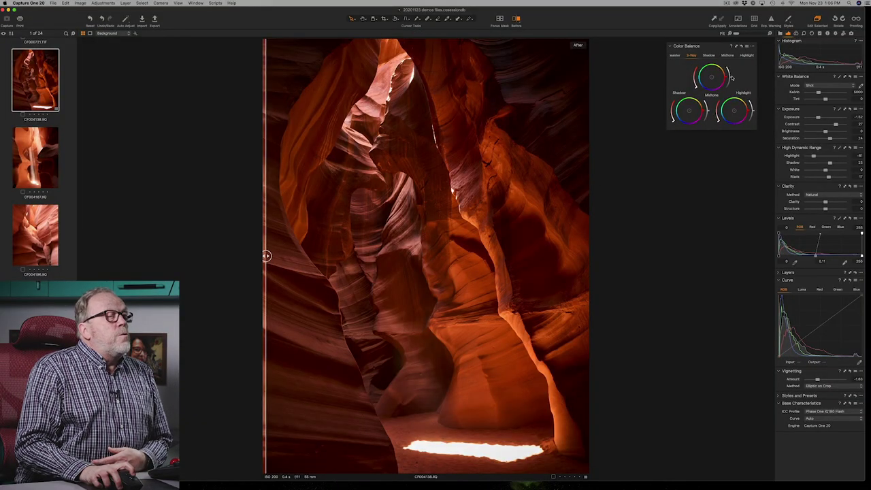
Try a brighter, redder midtone color balance, reset the Color Balance tool, and bring the before/after divider back near the photo's middle
left_click_drag(730, 80, 710, 83)
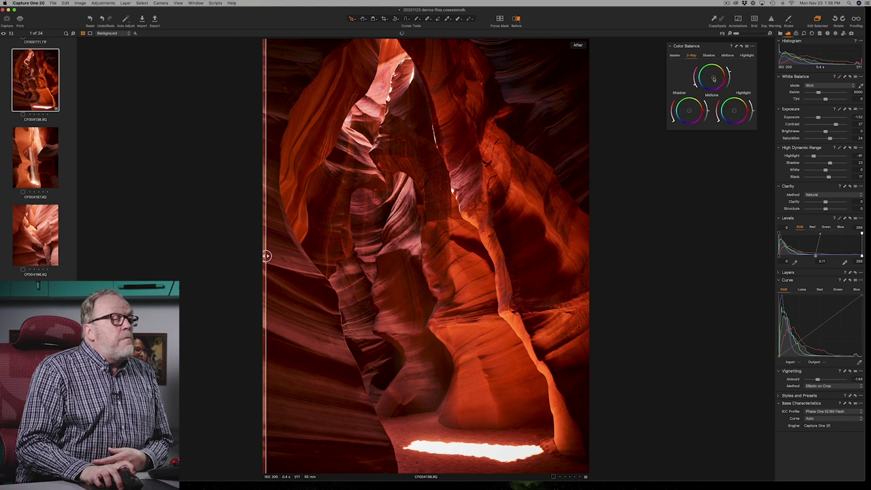
left_click(741, 47)
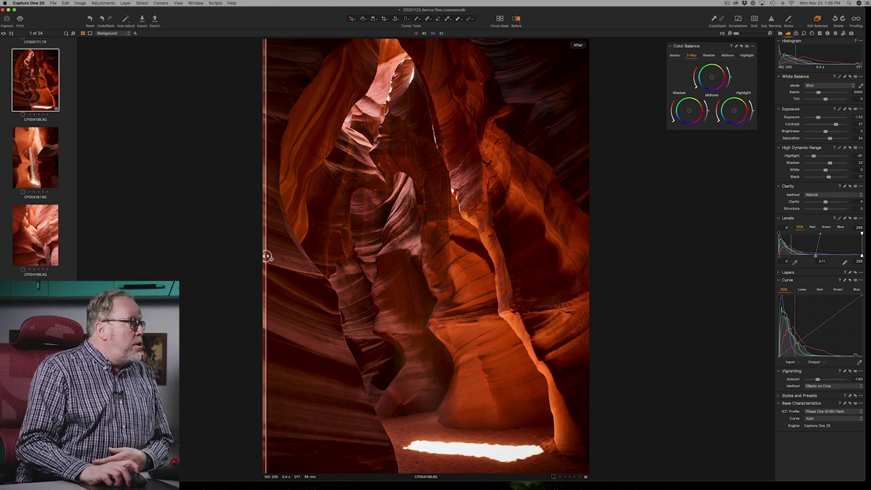
left_click_drag(266, 255, 406, 256)
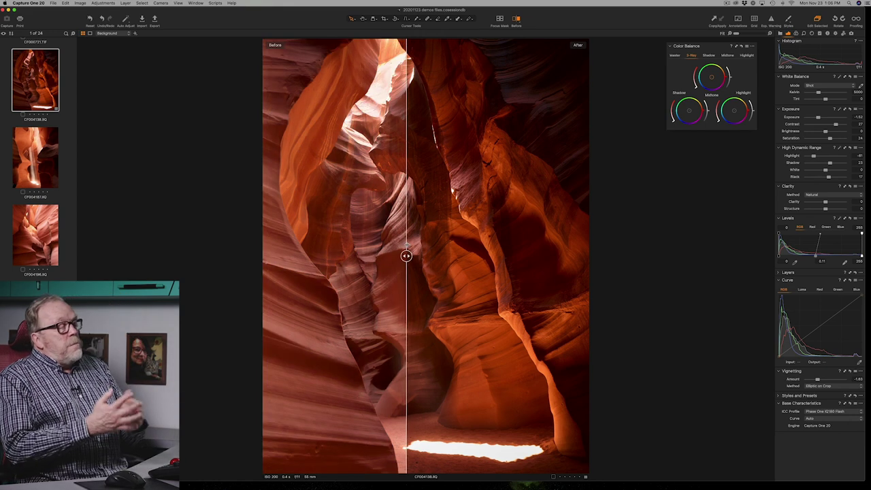